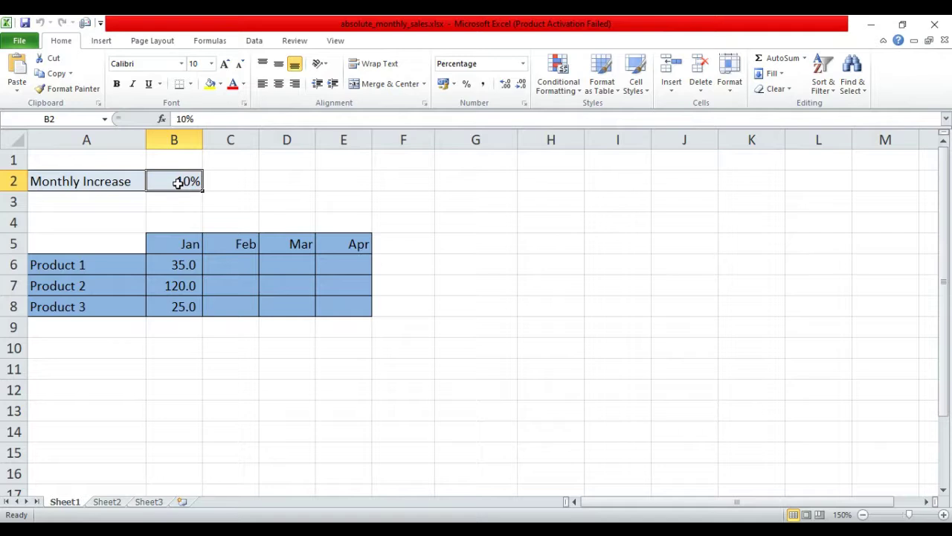
Examine the sales table's product names, month headings, Product 1 January figure and empty February to April cells
{"action": "left_click", "coordinate": [244, 261]}
{"action": "left_click", "coordinate": [284, 266]}
{"action": "left_click", "coordinate": [359, 266]}
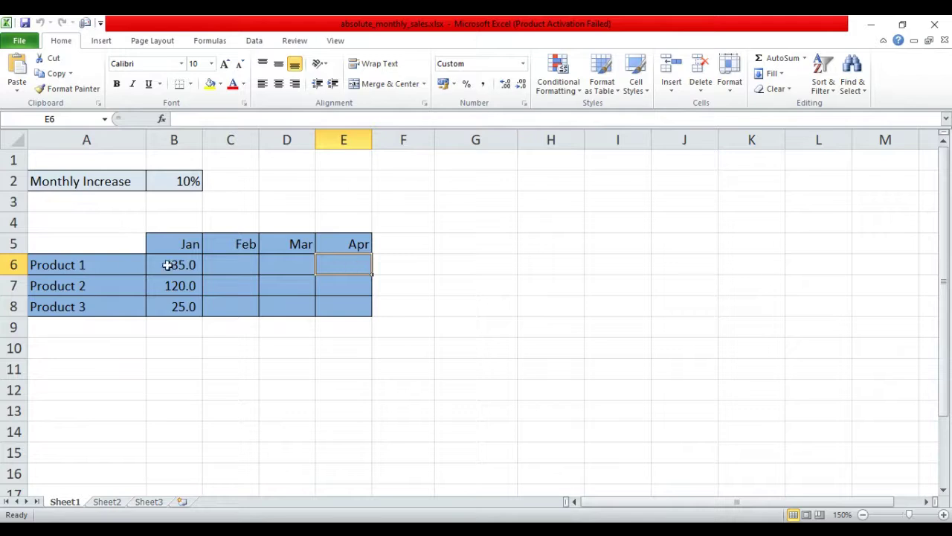
{"action": "left_click", "coordinate": [84, 266]}
{"action": "left_click", "coordinate": [90, 283]}
{"action": "left_click", "coordinate": [93, 306]}
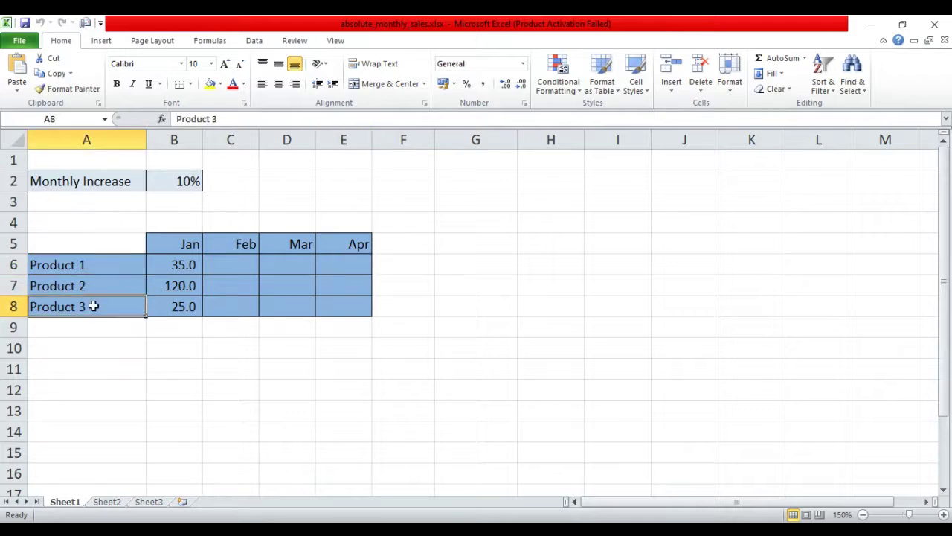
{"action": "left_click", "coordinate": [182, 242]}
{"action": "left_click", "coordinate": [246, 243]}
{"action": "left_click", "coordinate": [301, 243]}
{"action": "left_click", "coordinate": [357, 244]}
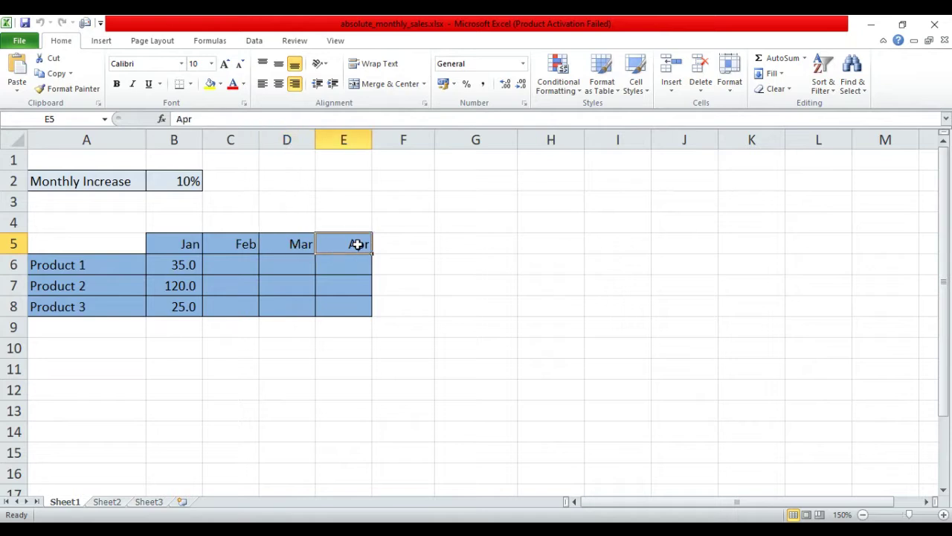
{"action": "left_click", "coordinate": [162, 264]}
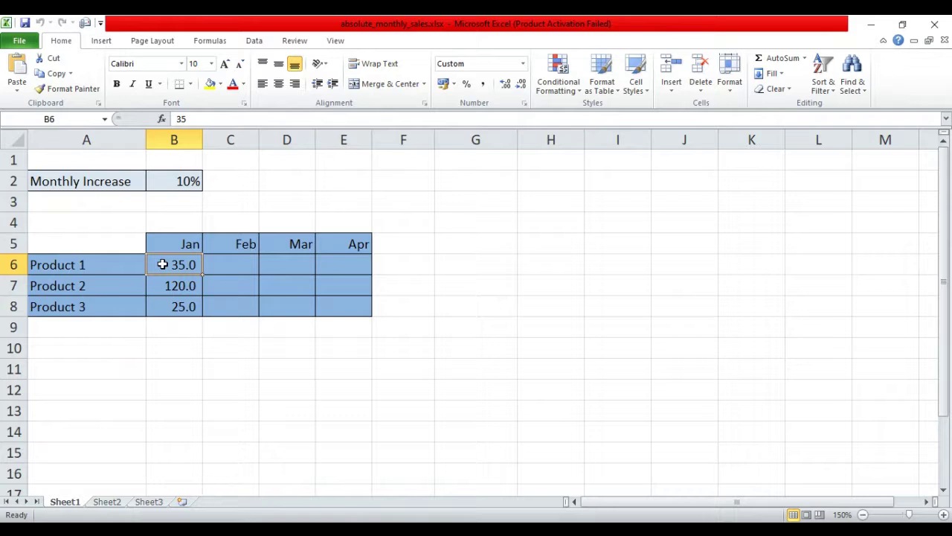
{"action": "left_click", "coordinate": [241, 265]}
{"action": "left_click", "coordinate": [301, 264]}
{"action": "left_click", "coordinate": [351, 263]}
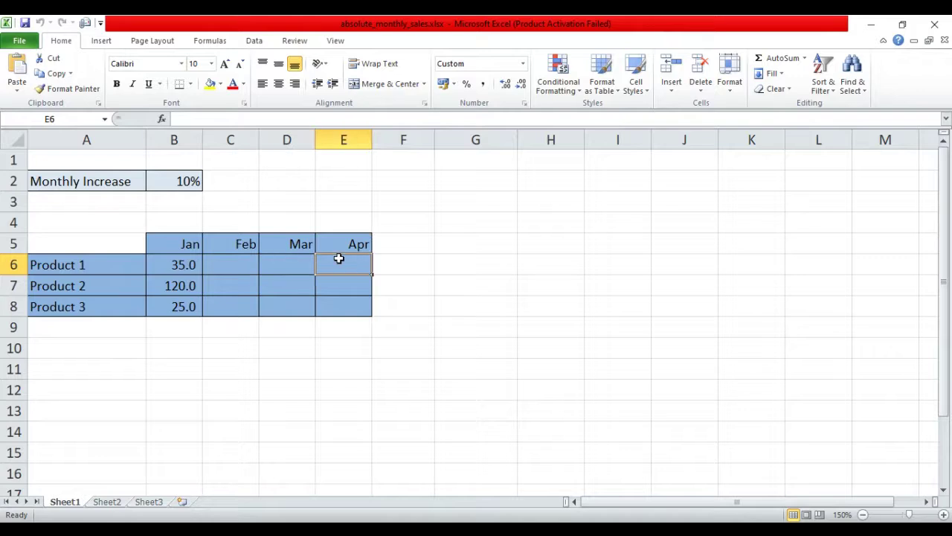
{"action": "left_click", "coordinate": [73, 264]}
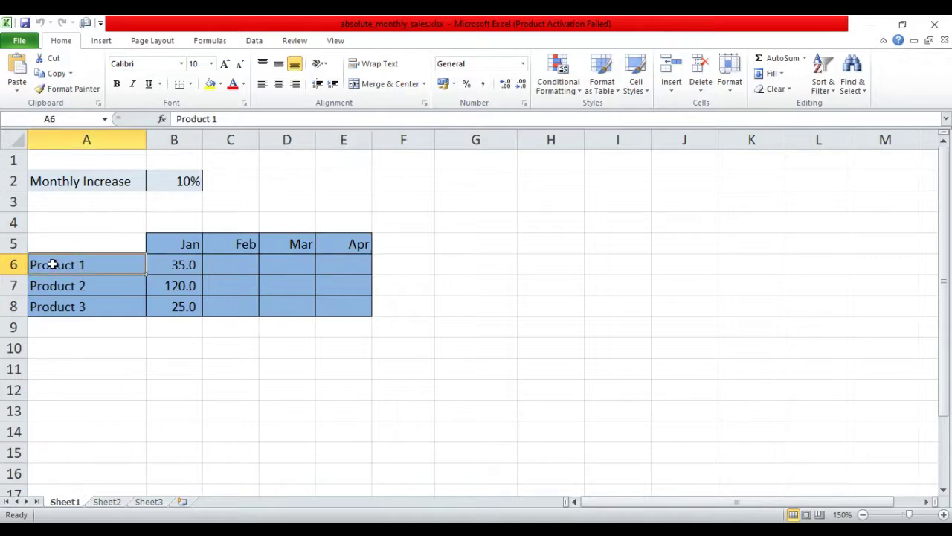
{"action": "left_click", "coordinate": [181, 265]}
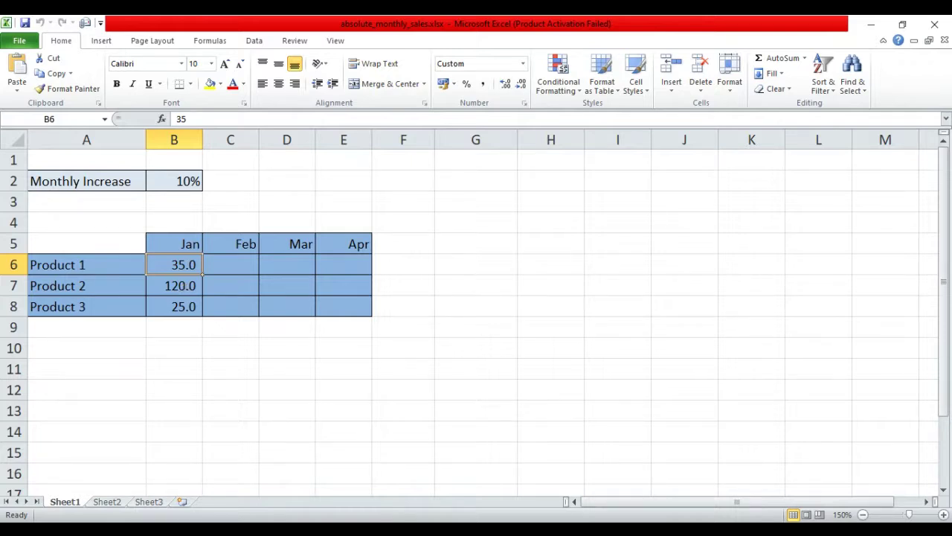
Enter the formula =(B6*B2)+B6 in C6 to calculate Product 1's February sales
{"action": "left_click", "coordinate": [236, 262]}
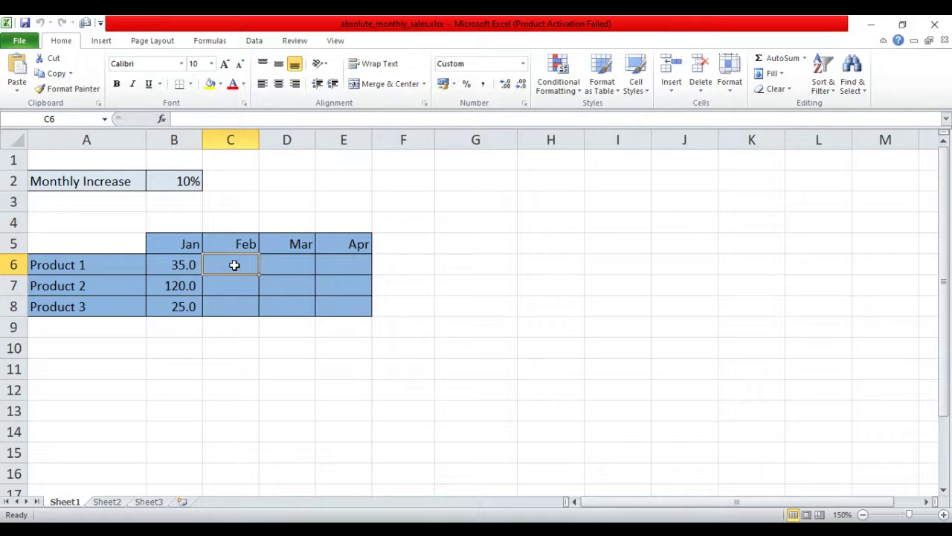
{"action": "type", "text": "="}
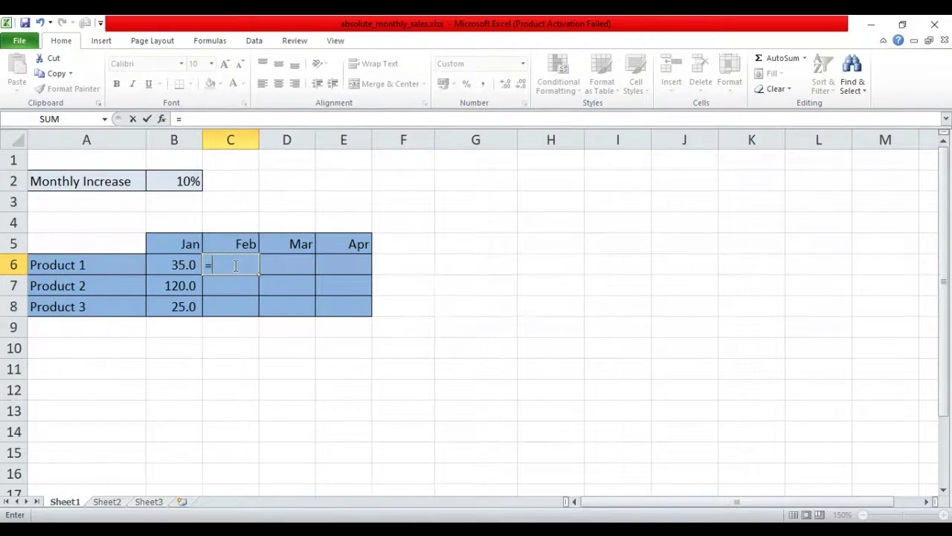
{"action": "type", "text": "("}
{"action": "left_click", "coordinate": [166, 265]}
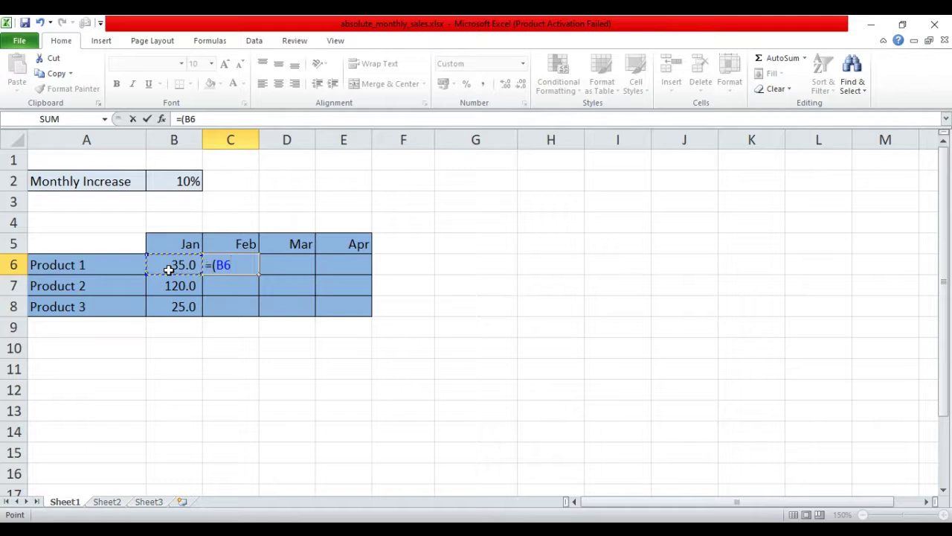
{"action": "type", "text": "*"}
{"action": "left_click", "coordinate": [176, 181]}
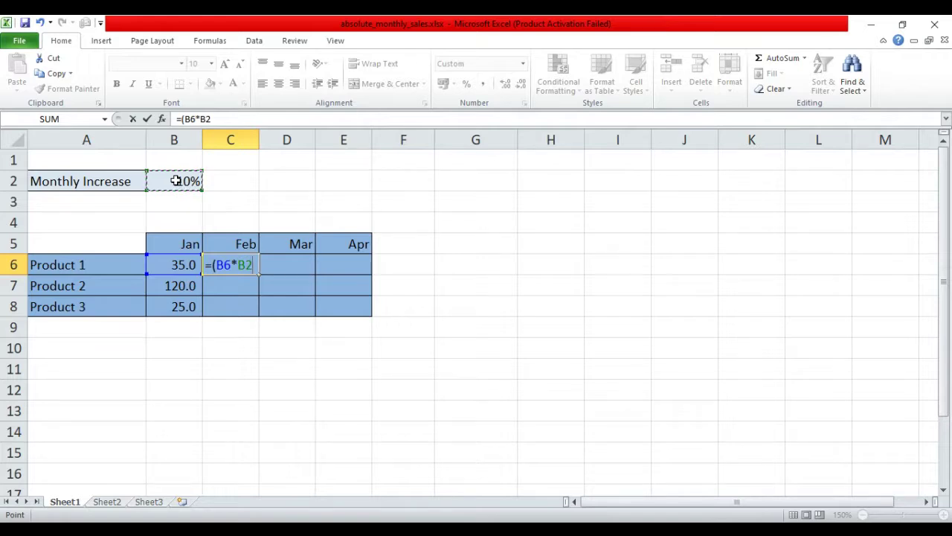
{"action": "type", "text": ")+"}
{"action": "left_click", "coordinate": [176, 265]}
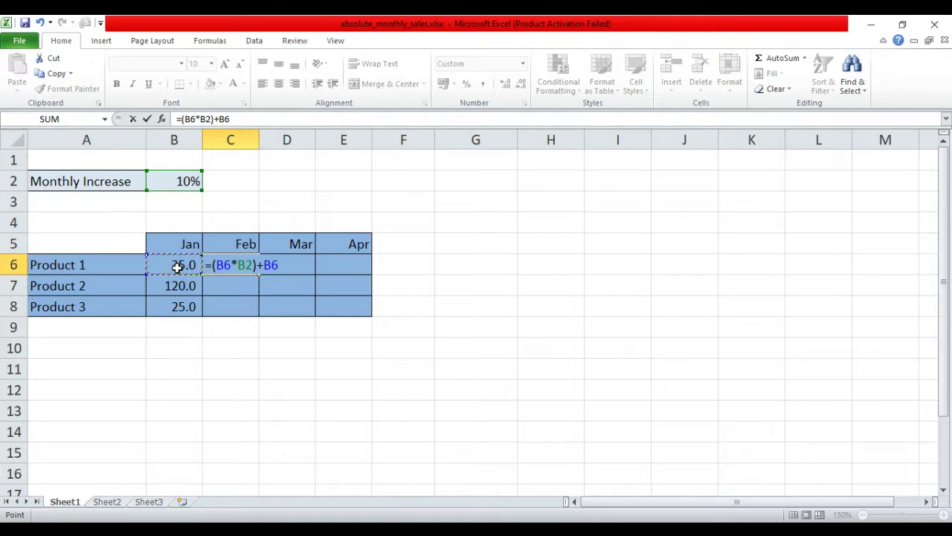
{"action": "key", "text": "Return"}
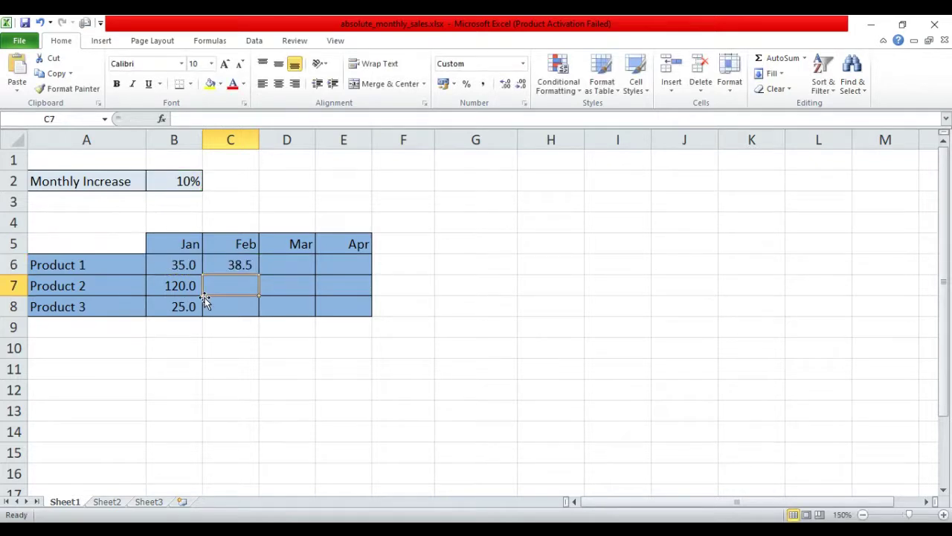
Add the note "feb sales = jan sales + ( 10% of Jan sales)" in cell C10
{"action": "left_click", "coordinate": [220, 357]}
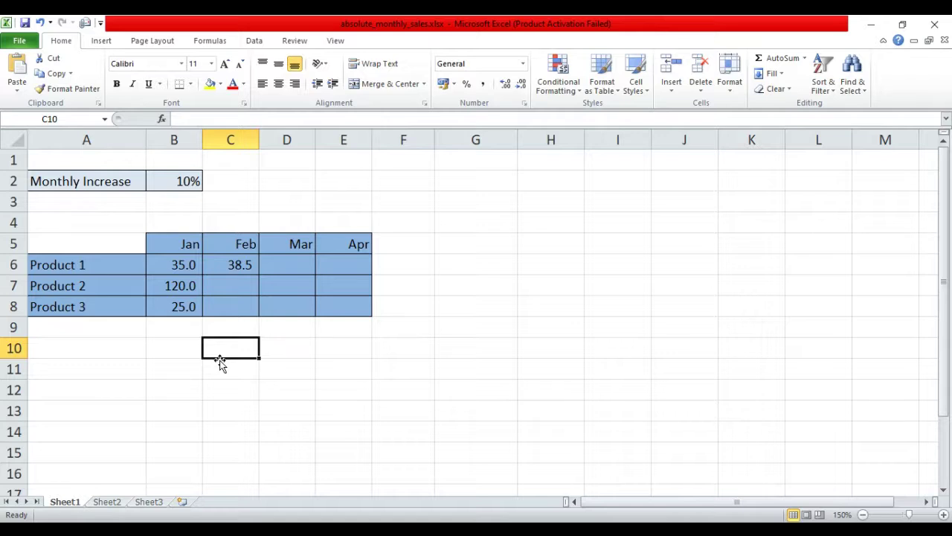
{"action": "type", "text": "feb sales"}
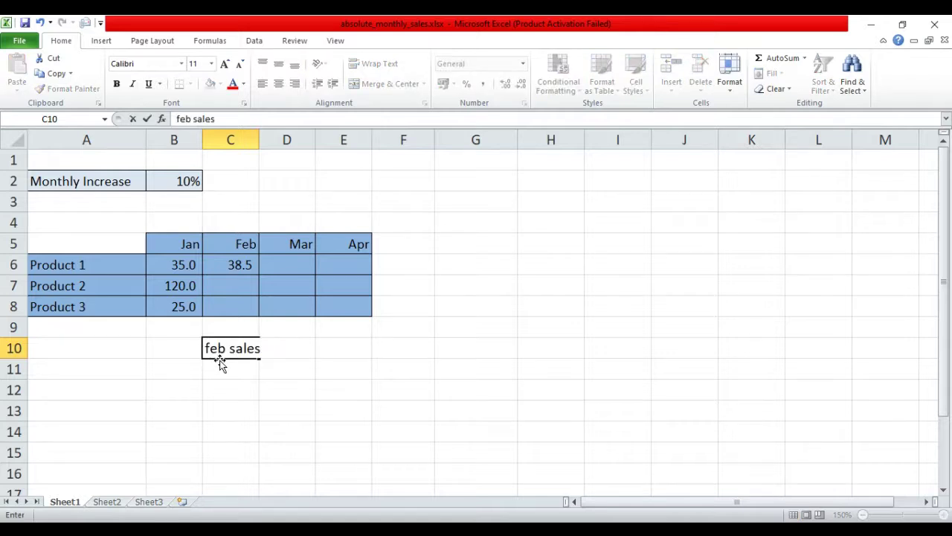
{"action": "type", "text": " = jan sales +"}
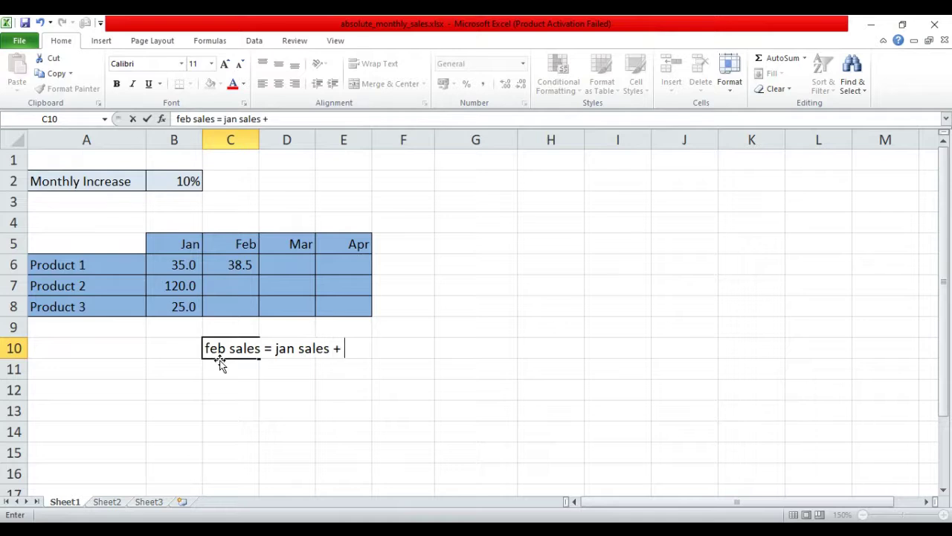
{"action": "type", "text": " ( 10% of Jan sal"}
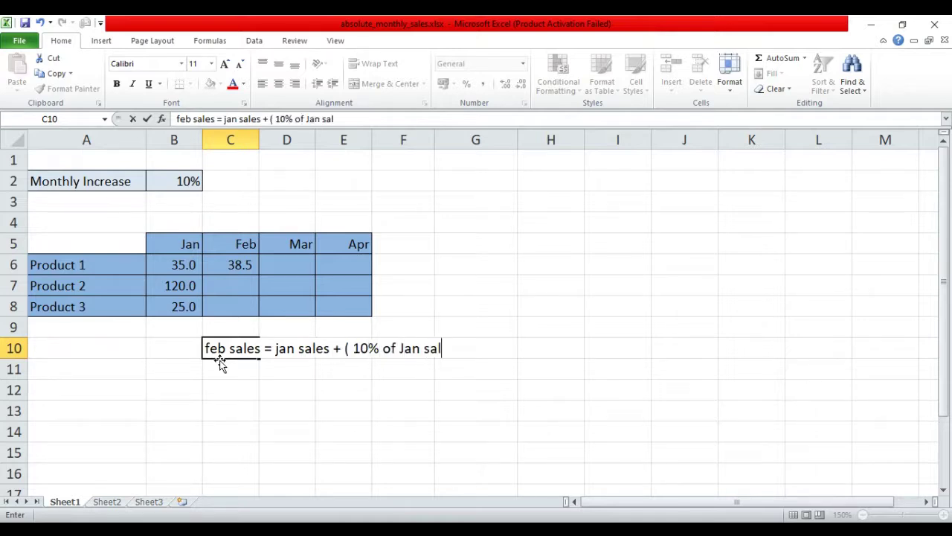
{"action": "type", "text": "es)"}
{"action": "left_click", "coordinate": [300, 403]}
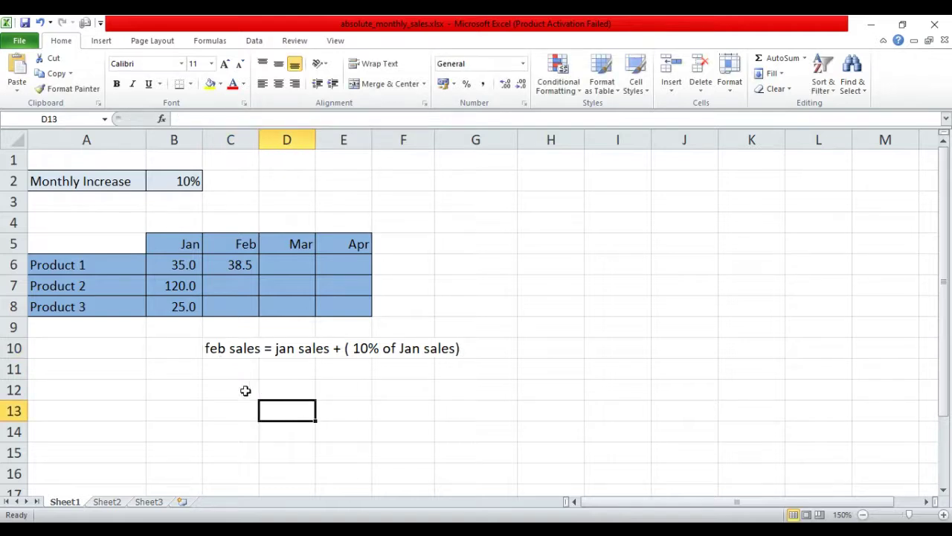
Fill the February sales formula from C6 down through C8
{"action": "left_click", "coordinate": [234, 266]}
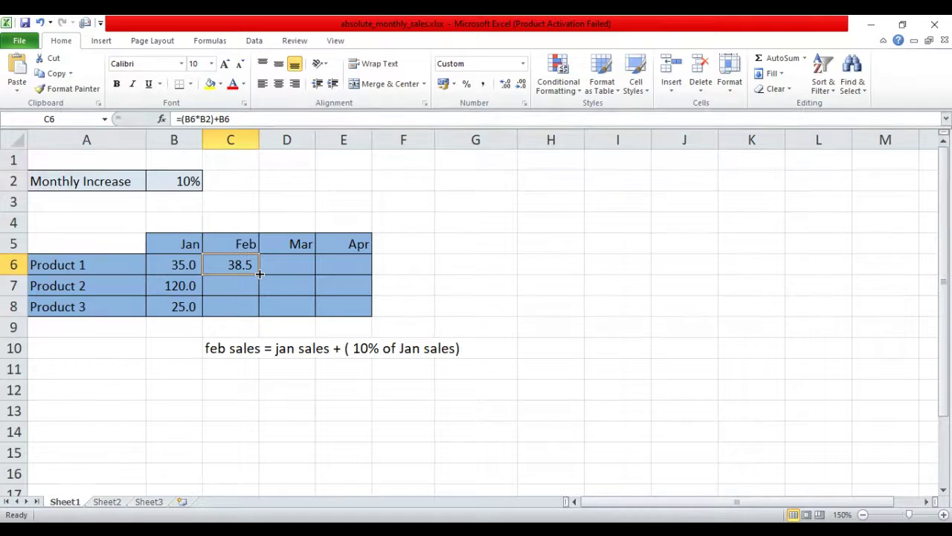
{"action": "left_click_drag", "start_coordinate": [259, 274], "coordinate": [258, 317]}
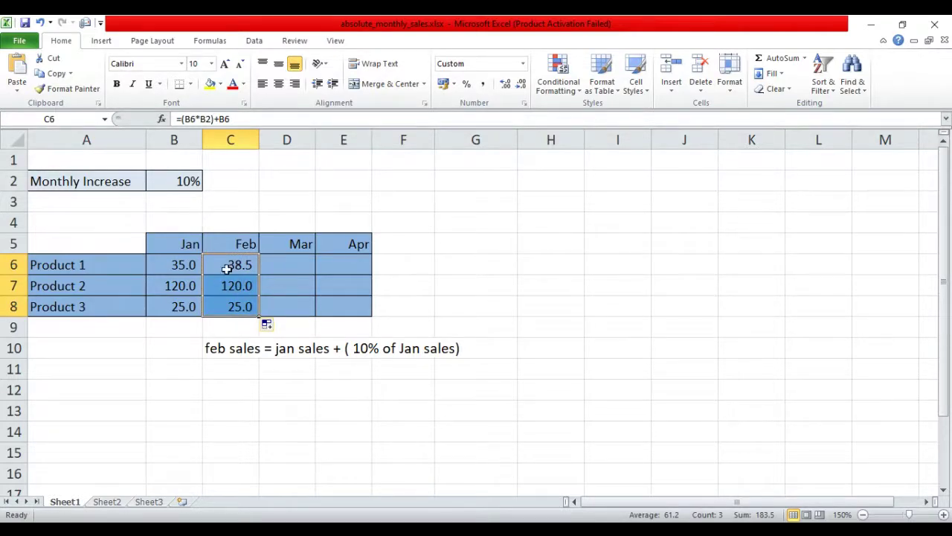
Compare the filled February results and formulas for Products 2 and 3 with their January figures and the increase rate in B2
{"action": "left_click", "coordinate": [186, 286]}
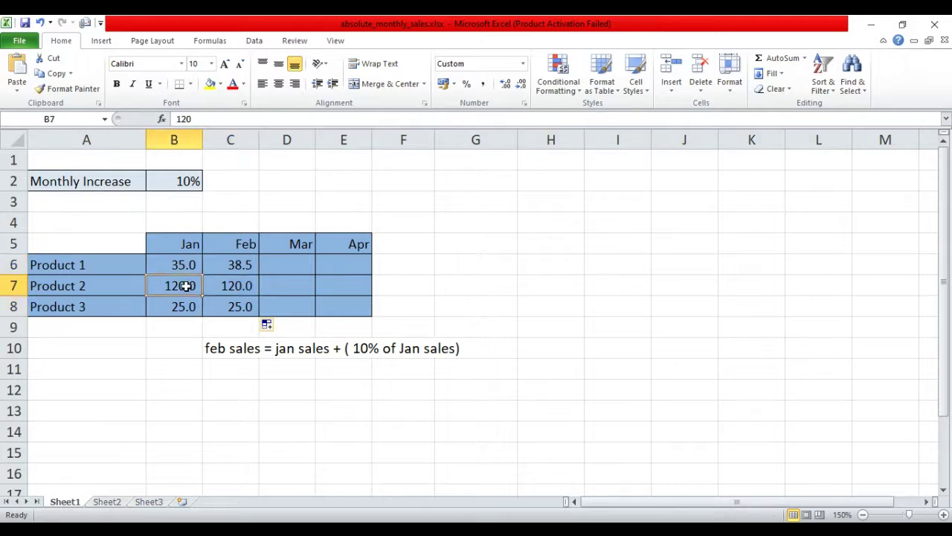
{"action": "left_click", "coordinate": [240, 285]}
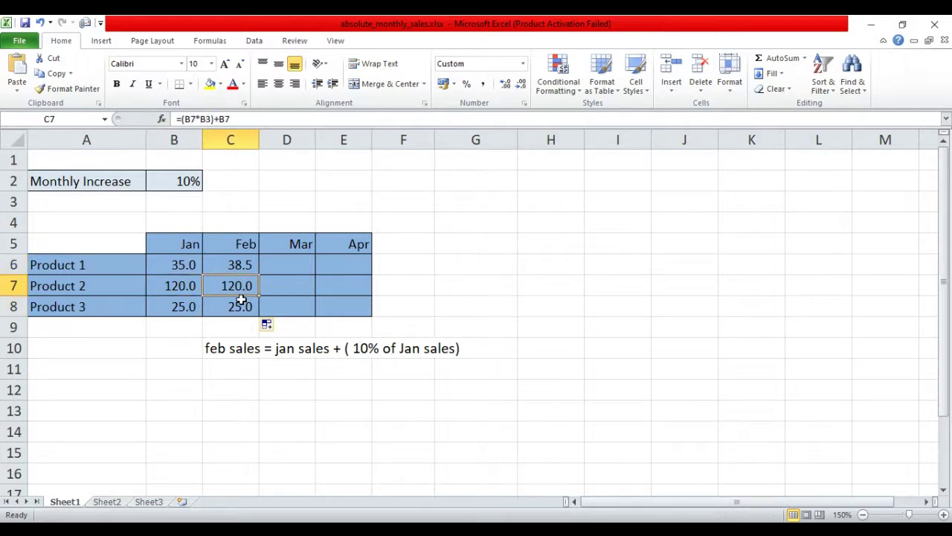
{"action": "left_click", "coordinate": [174, 309]}
{"action": "left_click", "coordinate": [244, 310]}
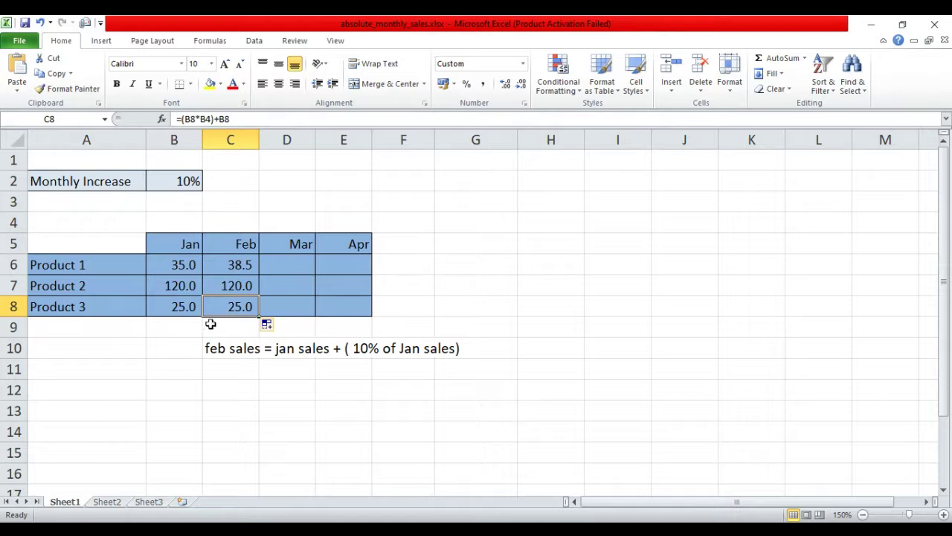
{"action": "left_click", "coordinate": [237, 285]}
{"action": "left_click", "coordinate": [237, 305]}
{"action": "left_click", "coordinate": [176, 181]}
{"action": "left_click", "coordinate": [230, 264]}
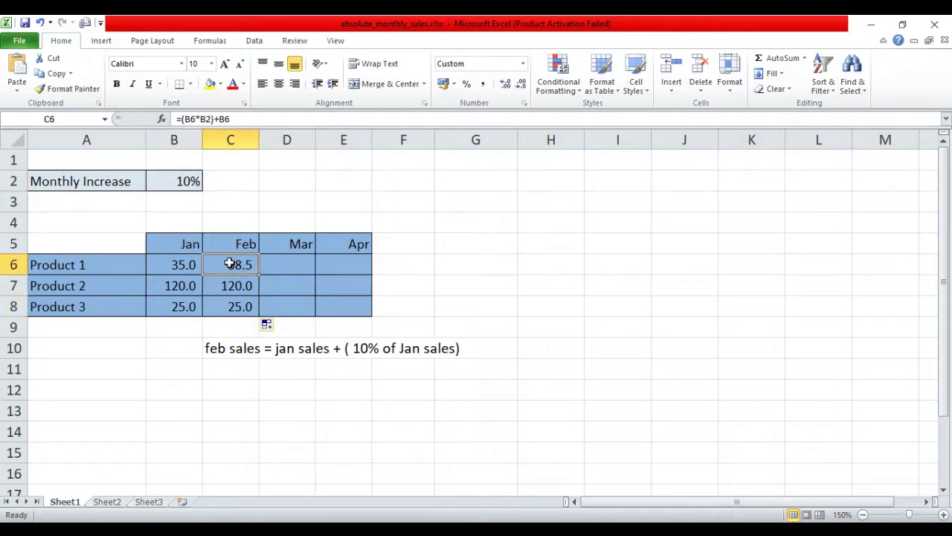
Undo the February fill and check which increase cell the formula in C6 refers to
{"action": "key", "text": "ctrl+z"}
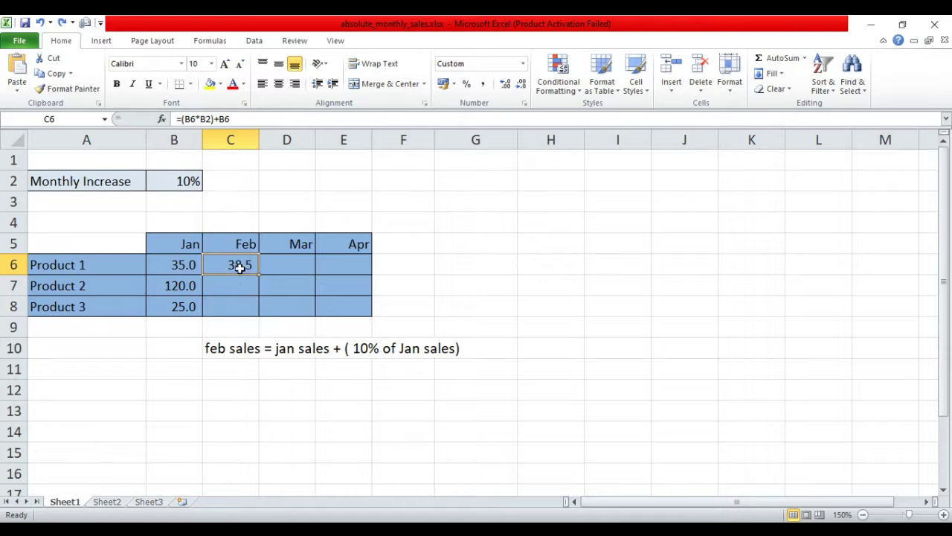
{"action": "left_click", "coordinate": [240, 291]}
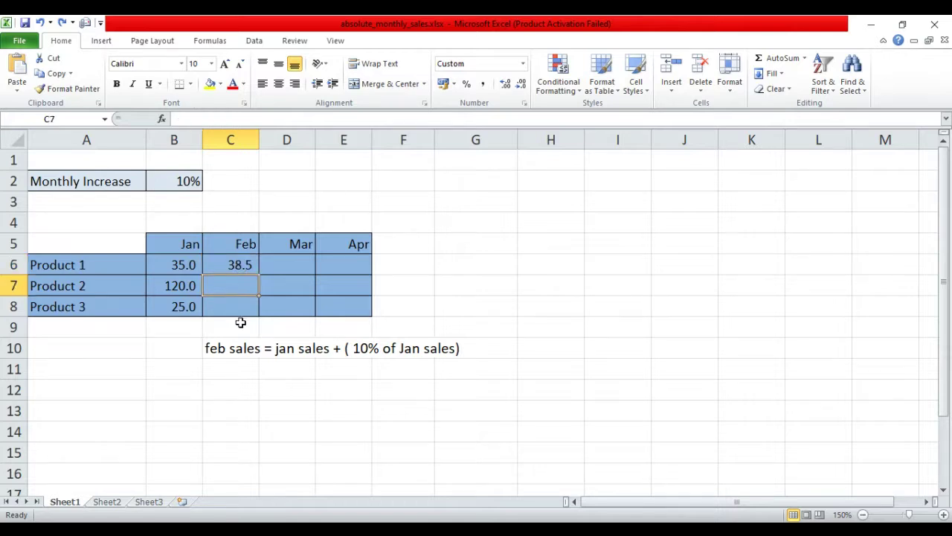
{"action": "left_click", "coordinate": [178, 181]}
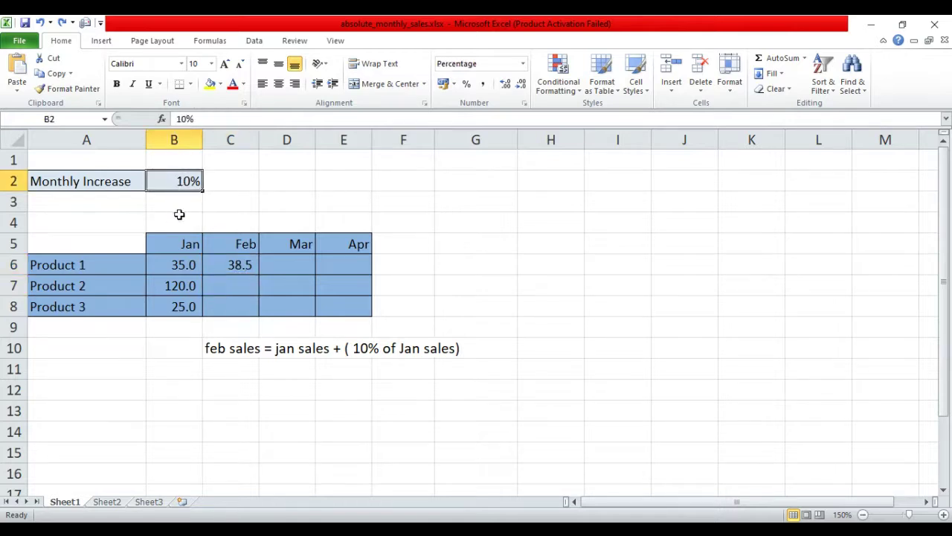
{"action": "left_click", "coordinate": [236, 264]}
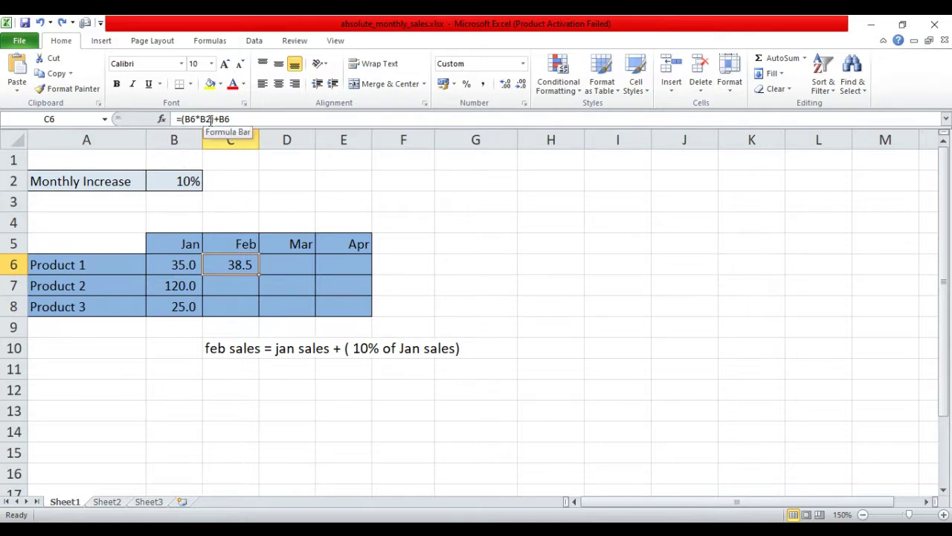
{"action": "left_click", "coordinate": [181, 202]}
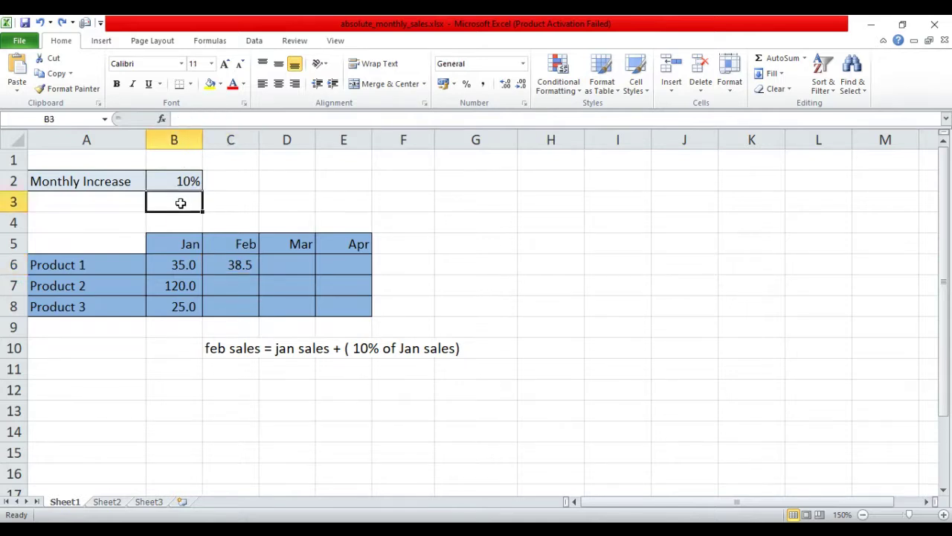
Make the monthly increase reference in C6 absolute so the formula reads =(B6*$B$2)+B6, and reselect the cell
{"action": "left_click", "coordinate": [241, 264]}
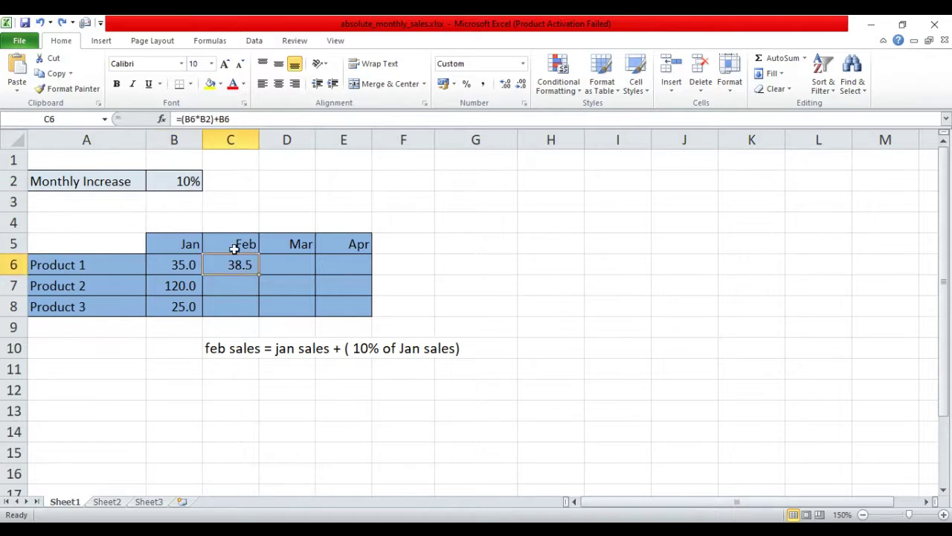
{"action": "double_click", "coordinate": [242, 266]}
{"action": "double_click", "coordinate": [243, 266]}
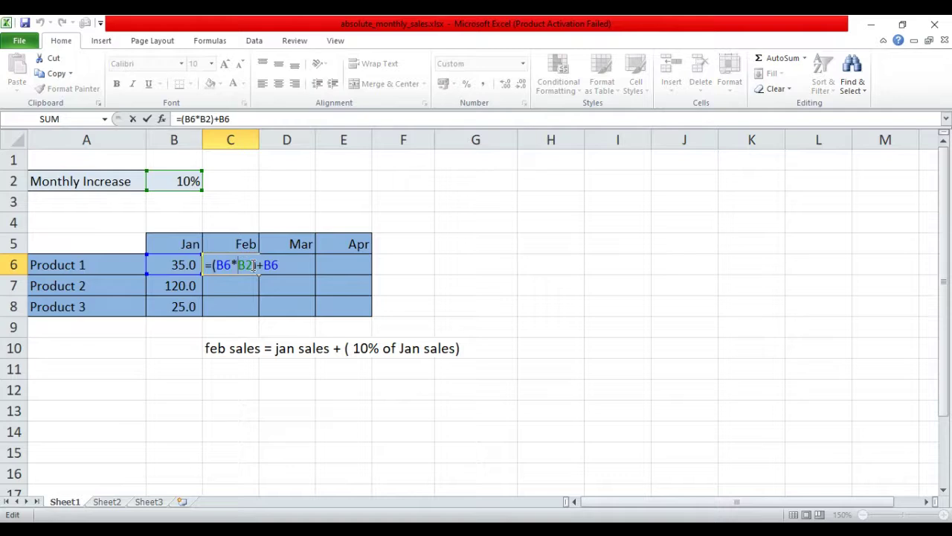
{"action": "key", "text": "F4"}
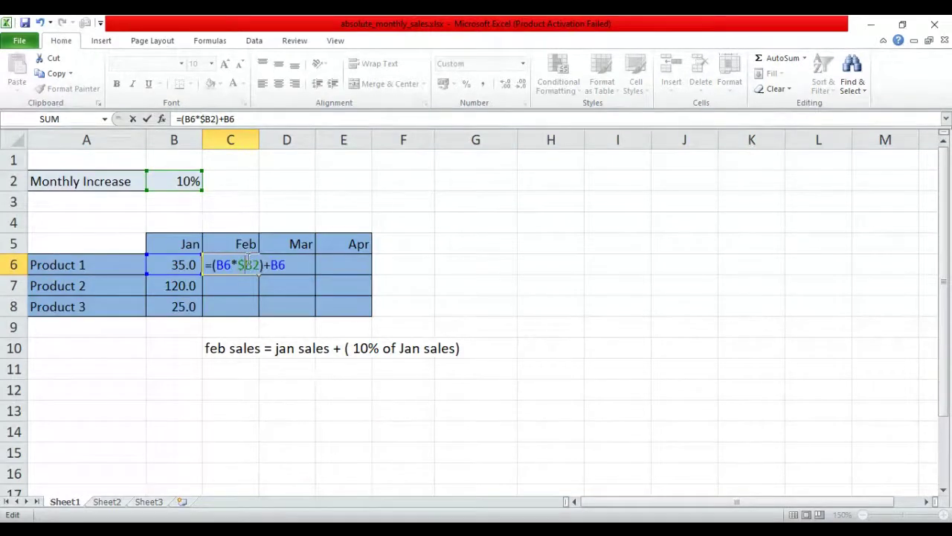
{"action": "type", "text": "$"}
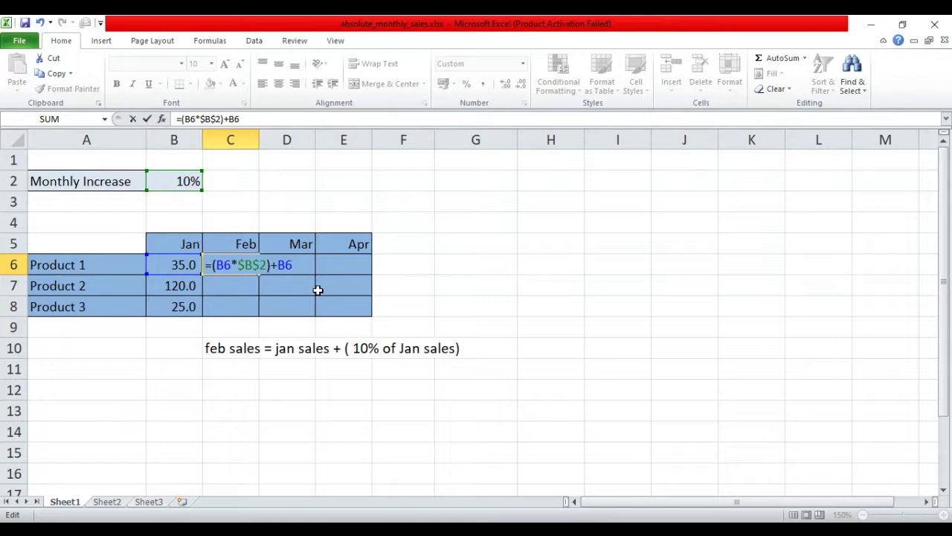
{"action": "key", "text": "Return"}
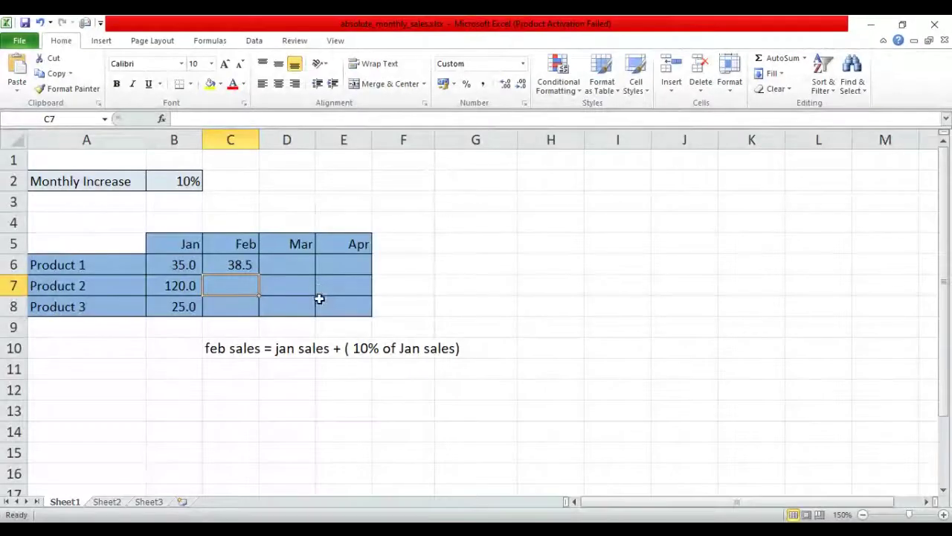
{"action": "left_click", "coordinate": [236, 264]}
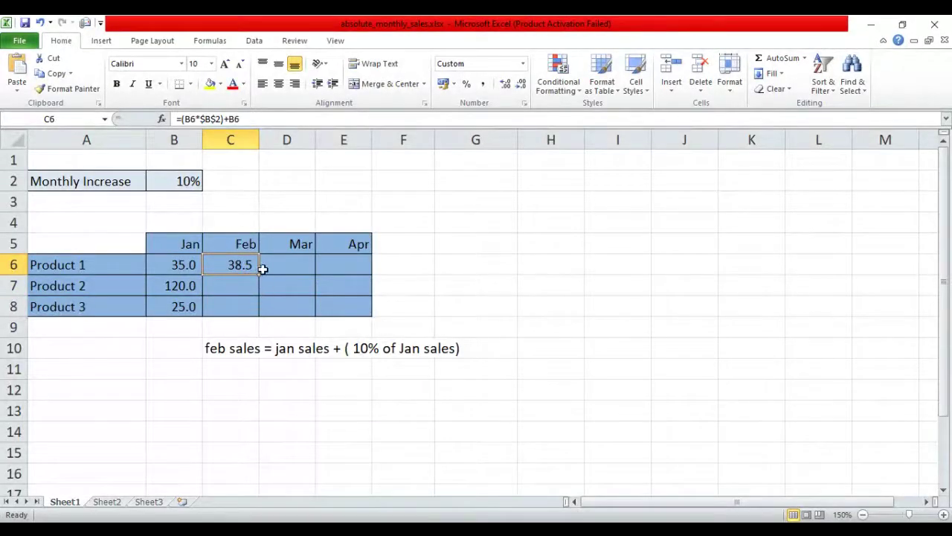
Fill the corrected February formula with the absolute $B$2 reference from C6 down through C8
{"action": "left_click_drag", "start_coordinate": [259, 275], "coordinate": [258, 315]}
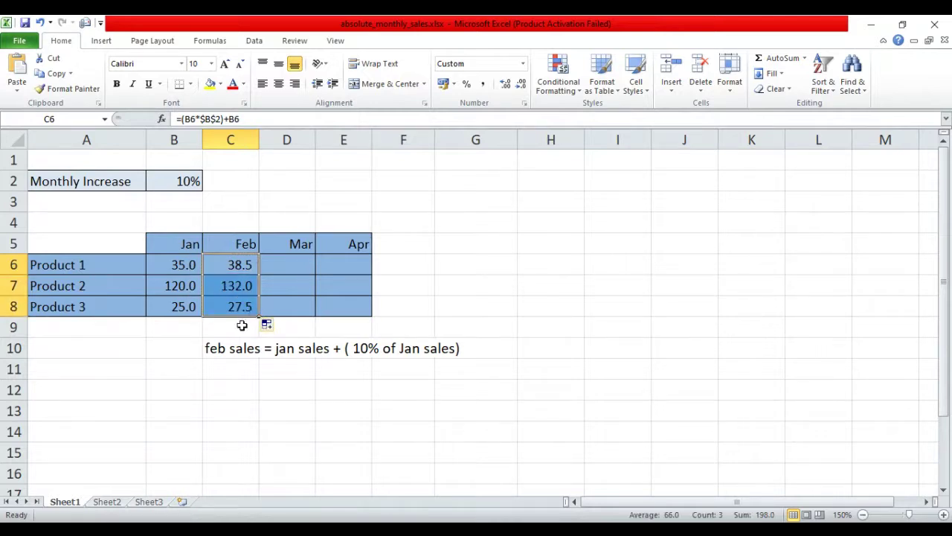
Enter the March sales formula =C6+(C6*$B$2) for Product 1 in D6 and fill it down through D8
{"action": "left_click", "coordinate": [288, 265]}
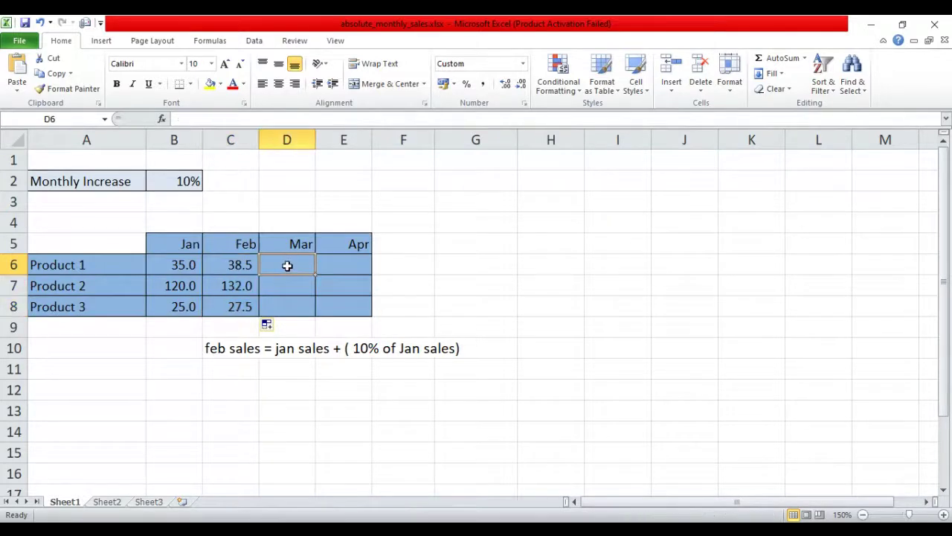
{"action": "type", "text": "="}
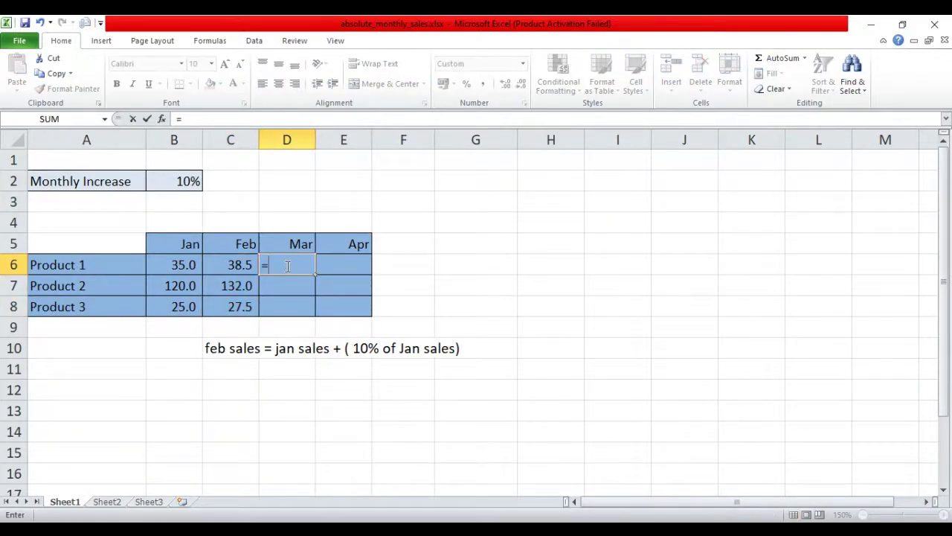
{"action": "left_click", "coordinate": [226, 265]}
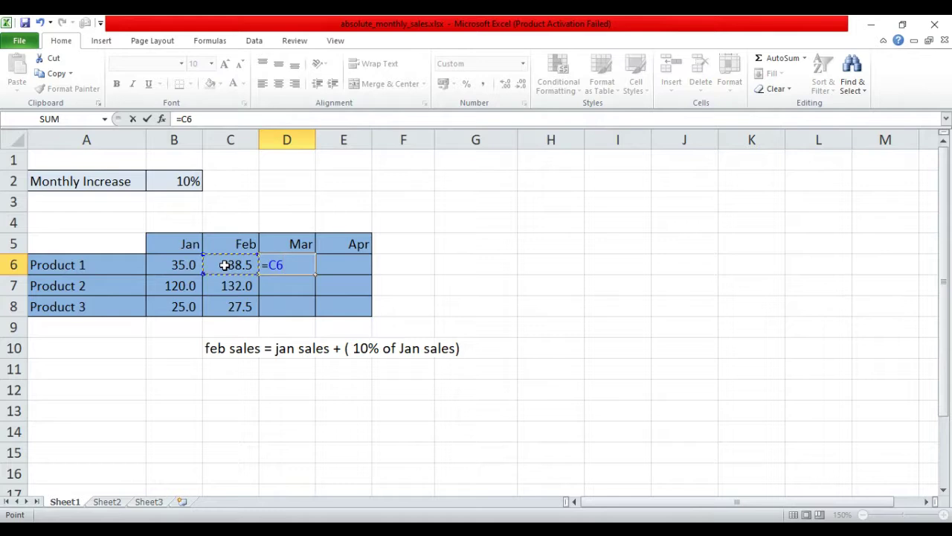
{"action": "type", "text": "+("}
{"action": "left_click", "coordinate": [223, 265]}
{"action": "type", "text": "*$"}
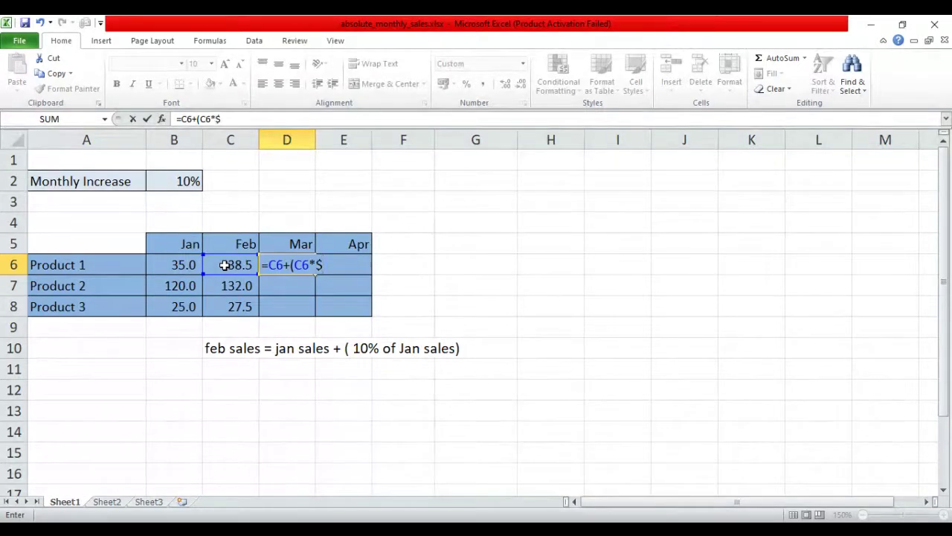
{"action": "type", "text": "B$2"}
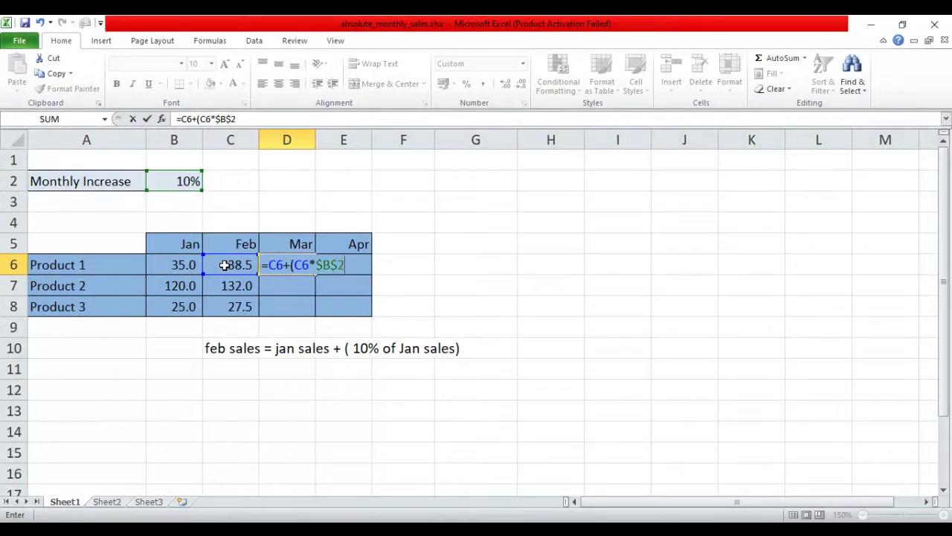
{"action": "type", "text": ")"}
{"action": "key", "text": "Return"}
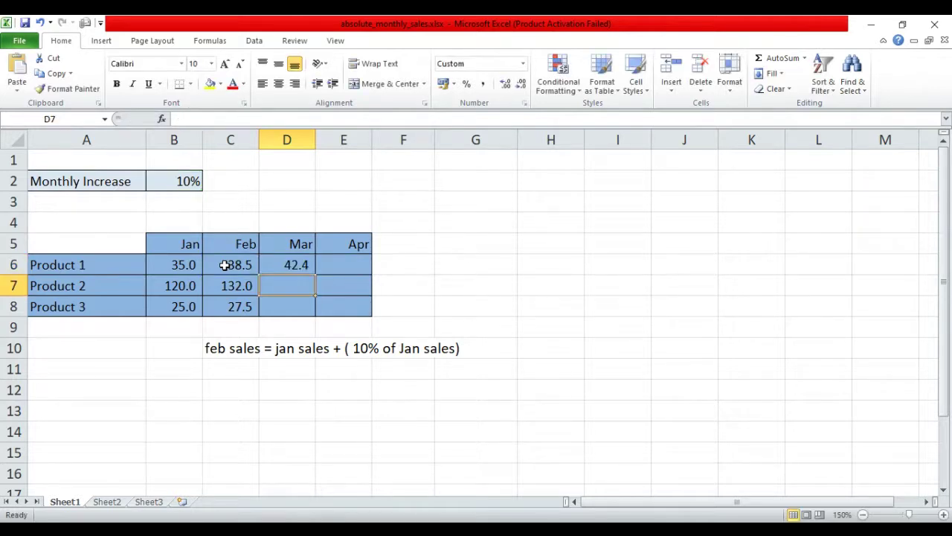
{"action": "left_click", "coordinate": [289, 265]}
{"action": "left_click_drag", "start_coordinate": [316, 275], "coordinate": [314, 321]}
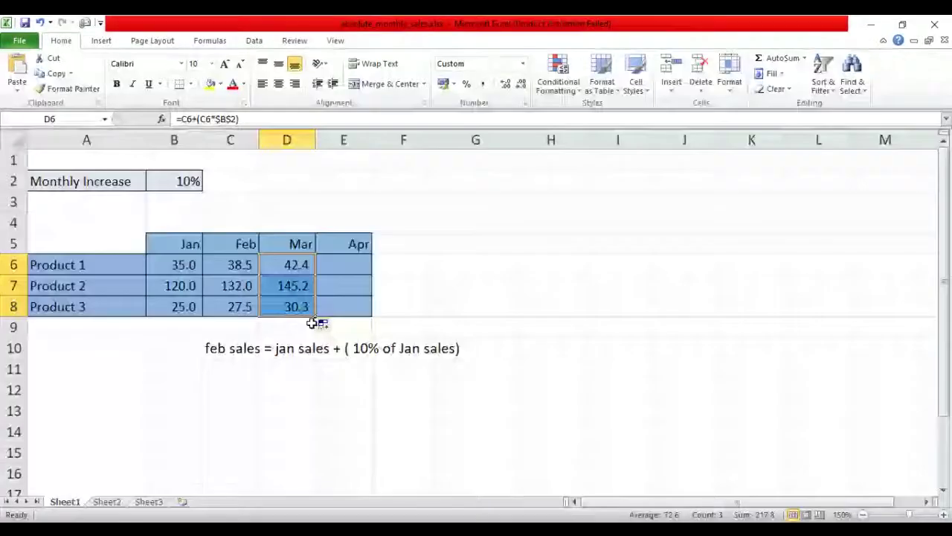
Enter the April sales formula =D6+(D6*$B$2) for Product 1 in E6 and reselect the cell
{"action": "left_click", "coordinate": [340, 262]}
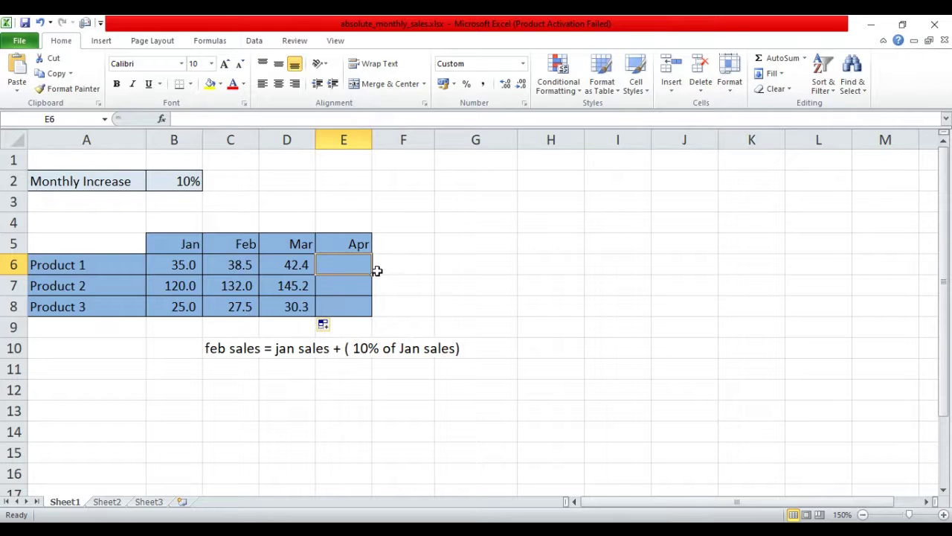
{"action": "type", "text": "="}
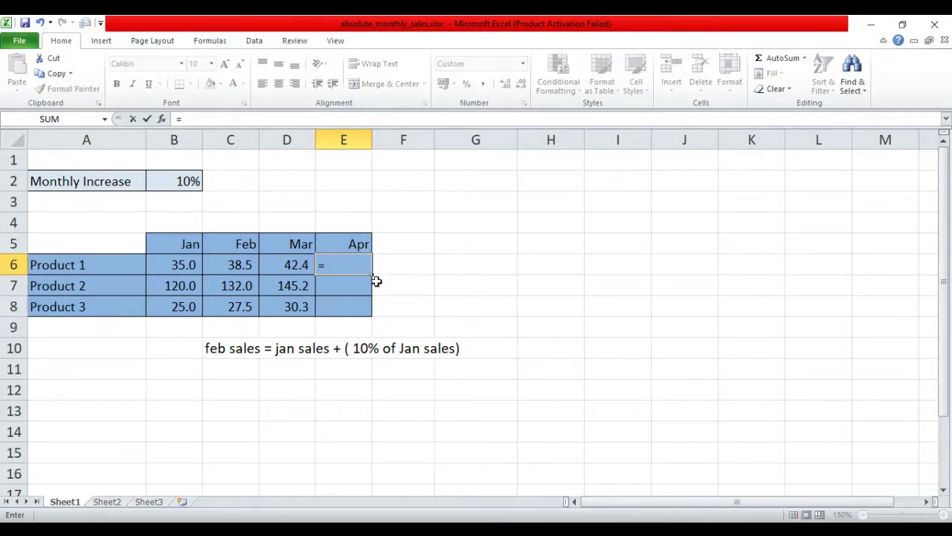
{"action": "left_click", "coordinate": [294, 265]}
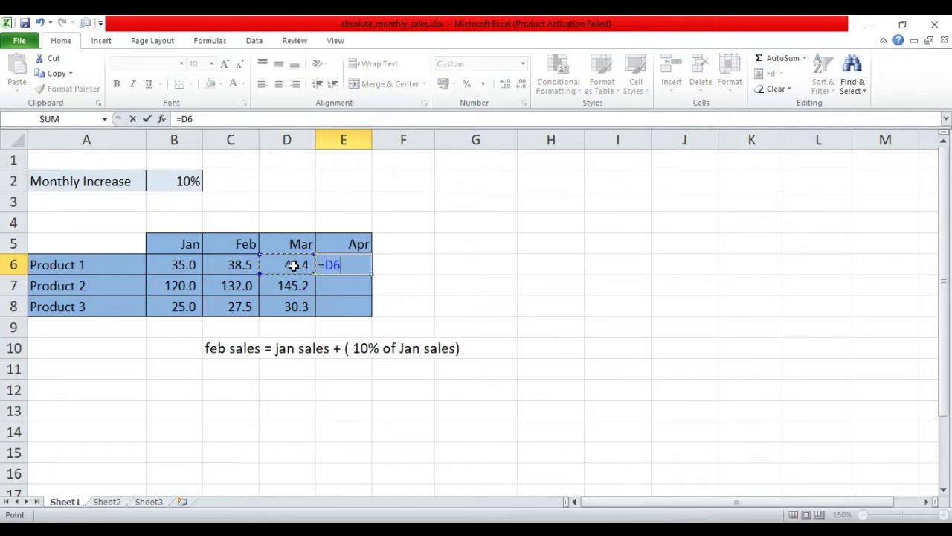
{"action": "type", "text": "+("}
{"action": "left_click", "coordinate": [298, 266]}
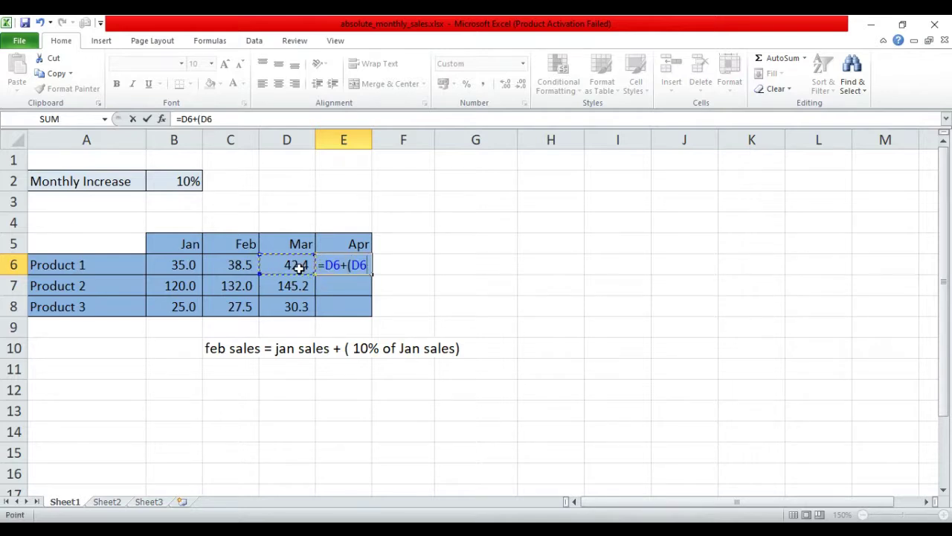
{"action": "type", "text": "*"}
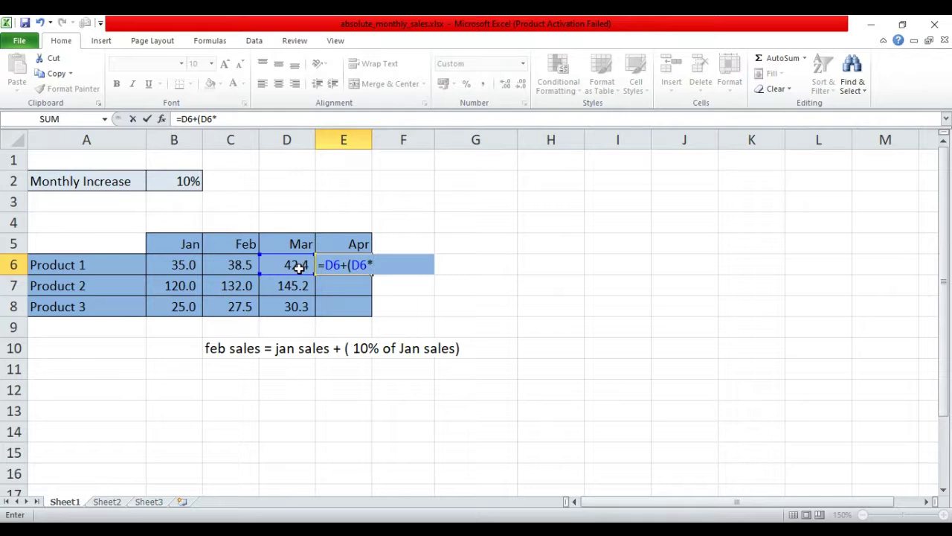
{"action": "type", "text": "$B$2)"}
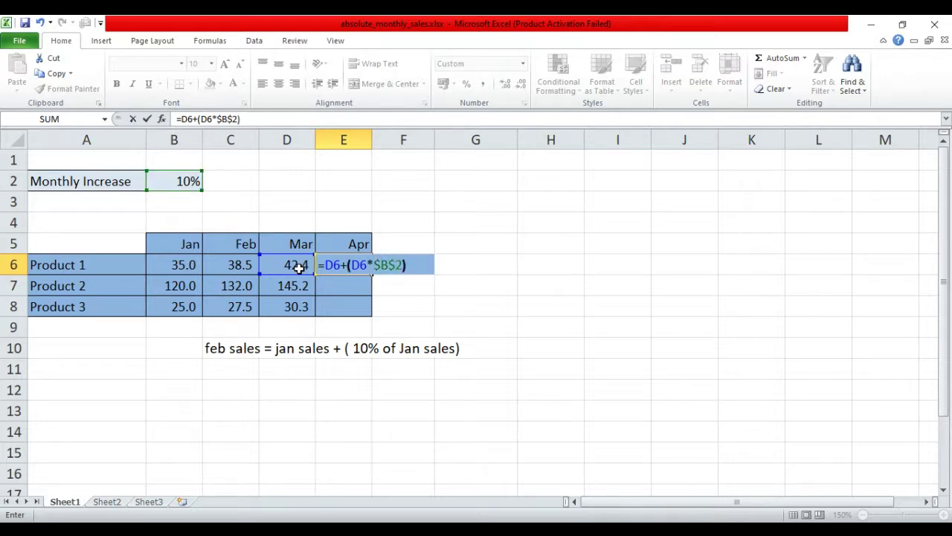
{"action": "key", "text": "Return"}
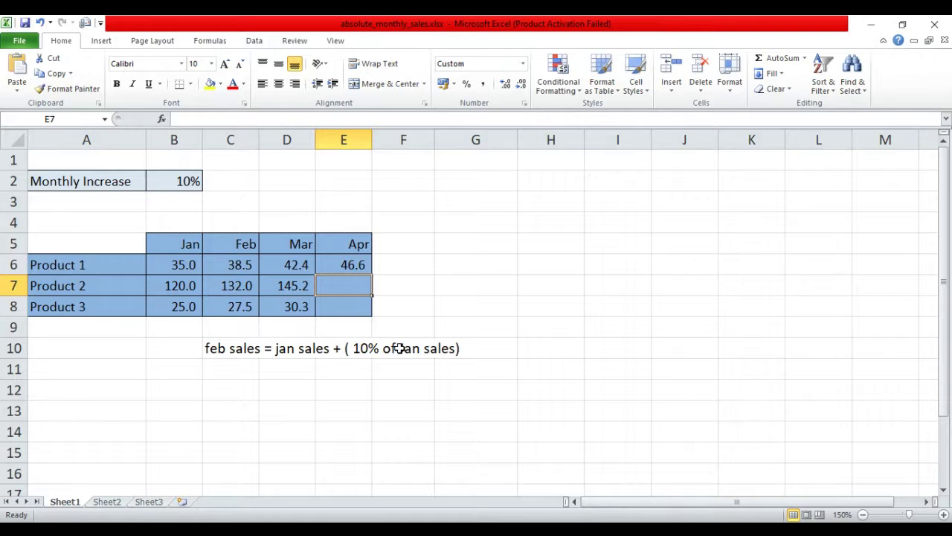
{"action": "left_click", "coordinate": [331, 262]}
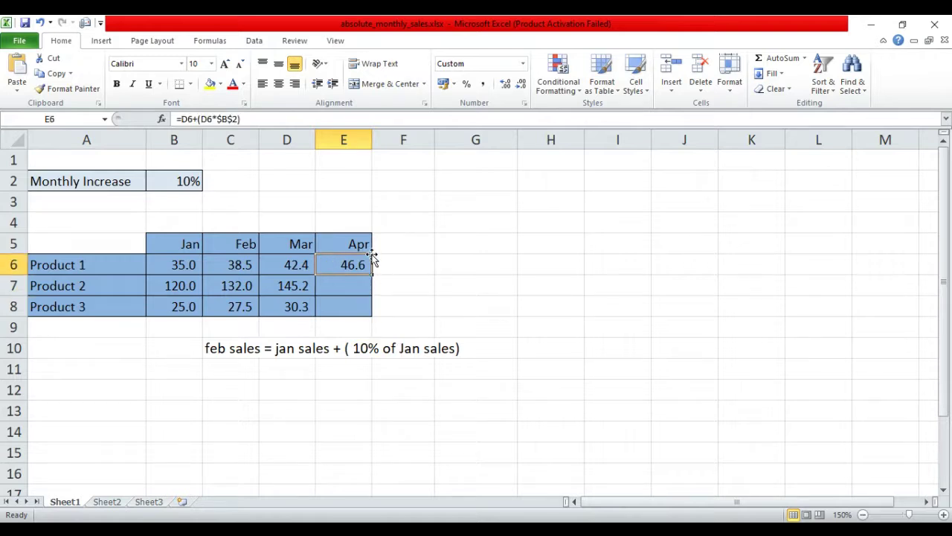